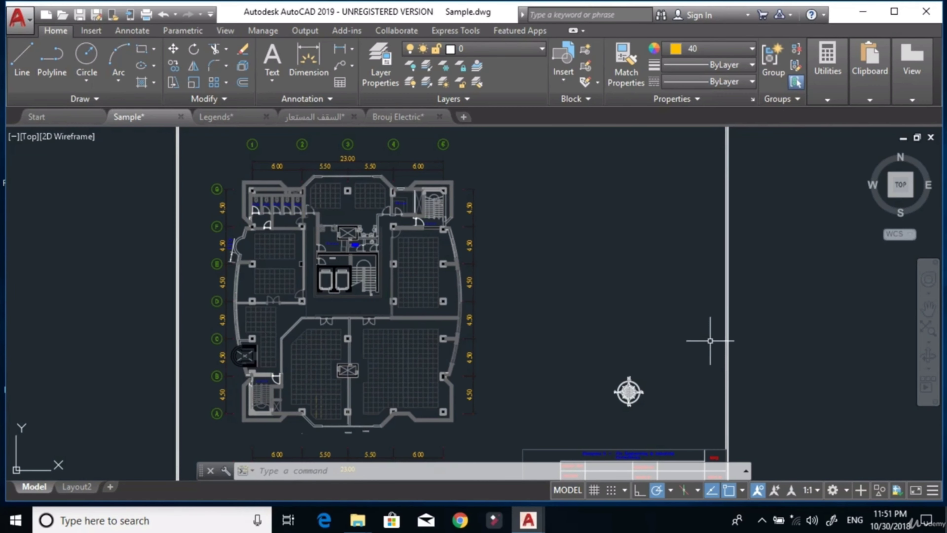
Pan and zoom around the Sample floor plan, around the elevators, kitchen and east room.
middle_drag(287, 247, 437, 236)
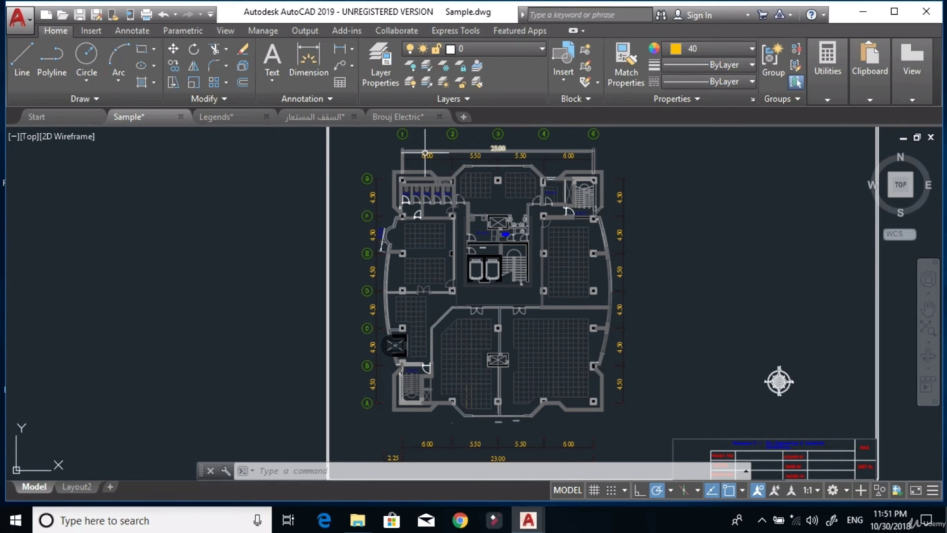
scroll(521, 225, up, 4)
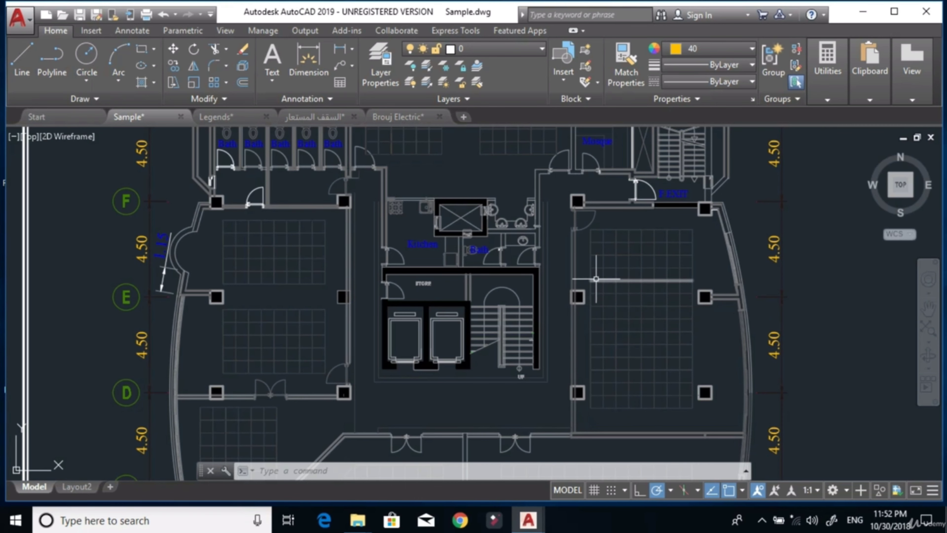
scroll(520, 281, up, 3)
scroll(492, 369, up, 2)
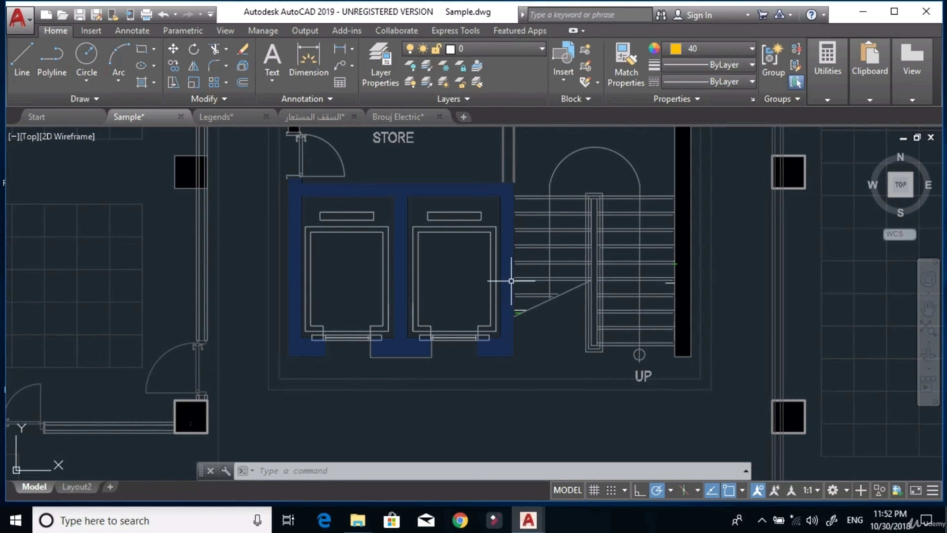
middle_drag(550, 212, 554, 275)
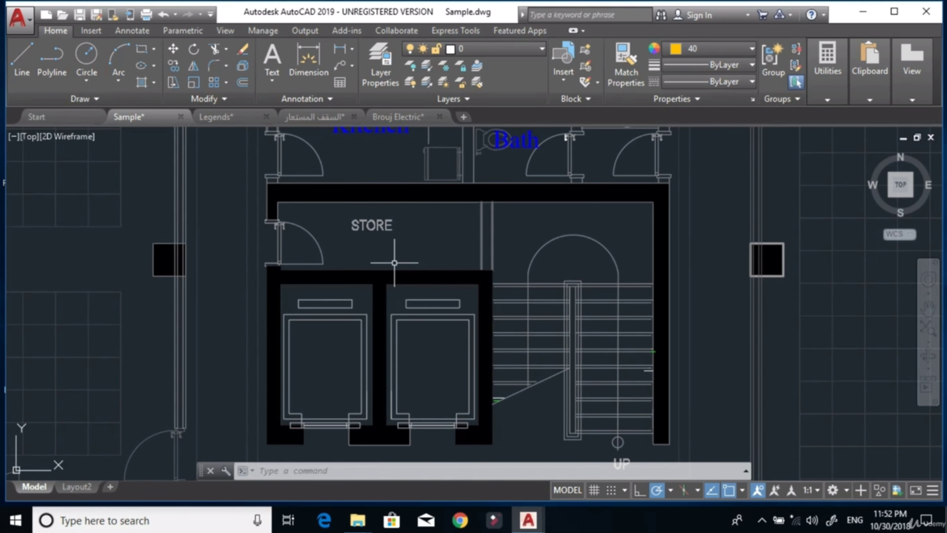
scroll(394, 263, down, 3)
scroll(527, 266, down, 4)
scroll(626, 227, up, 5)
middle_drag(620, 361, 625, 329)
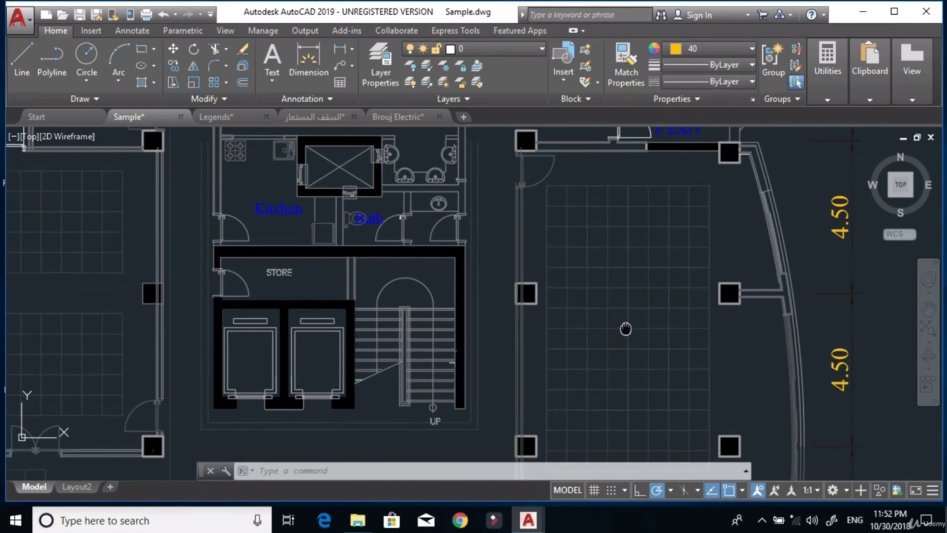
scroll(641, 273, down, 2)
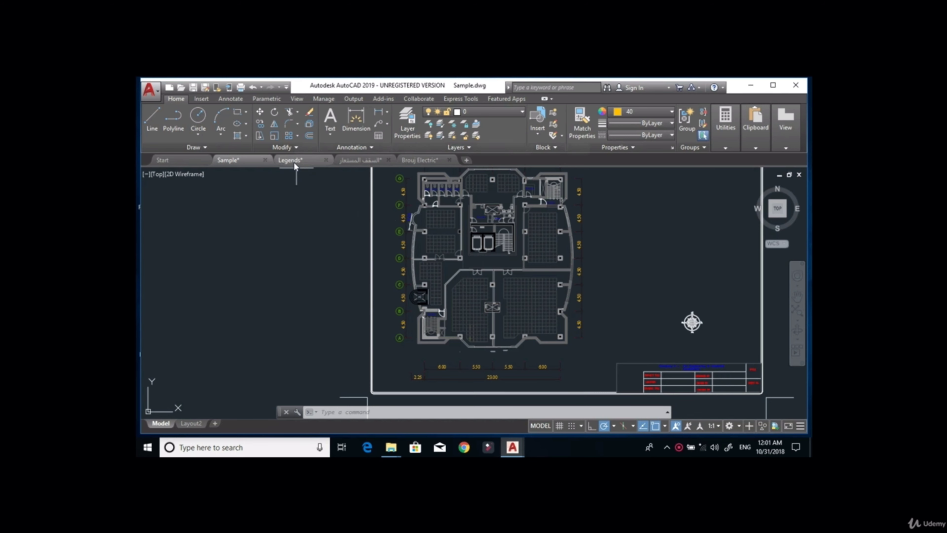
Switch to the Legends drawing and center the Hospitals Legends sheet.
click(293, 162)
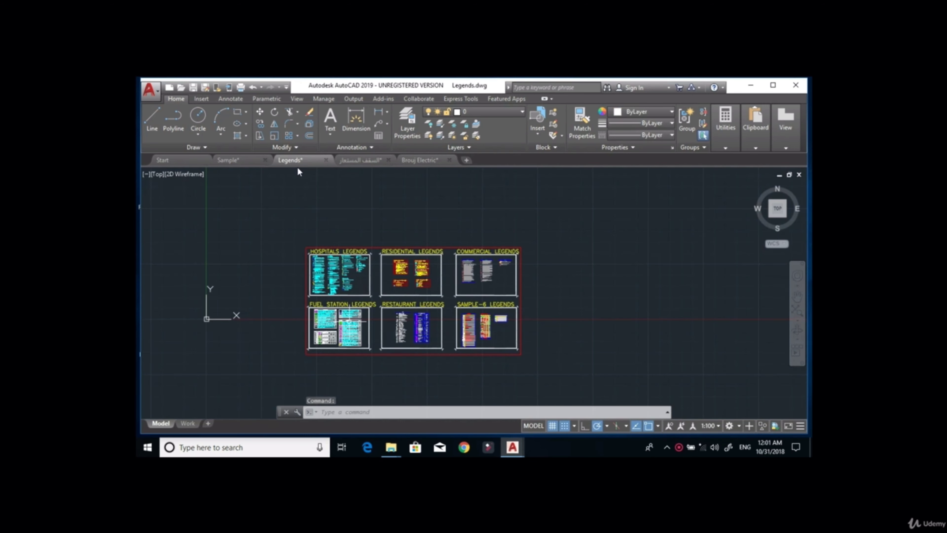
middle_drag(340, 305, 469, 279)
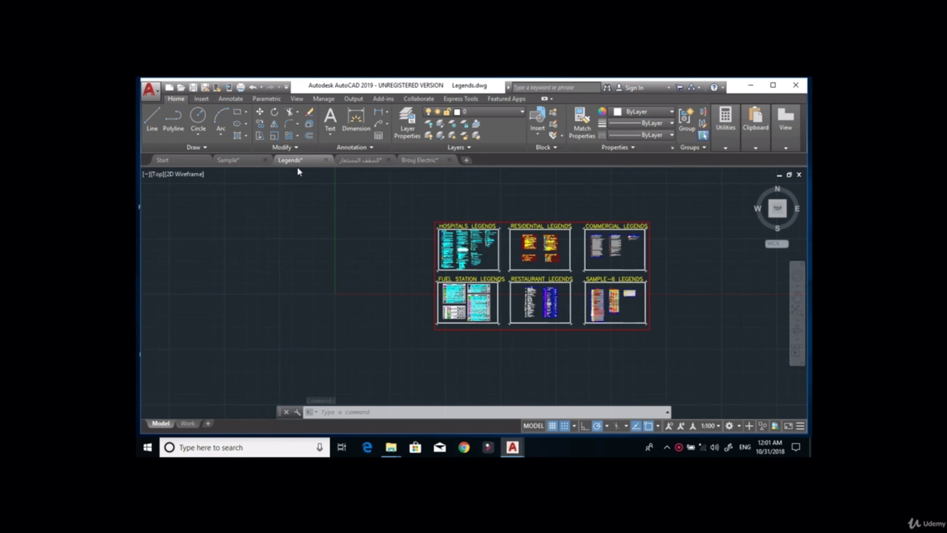
scroll(464, 244, up, 4)
scroll(449, 215, up, 3)
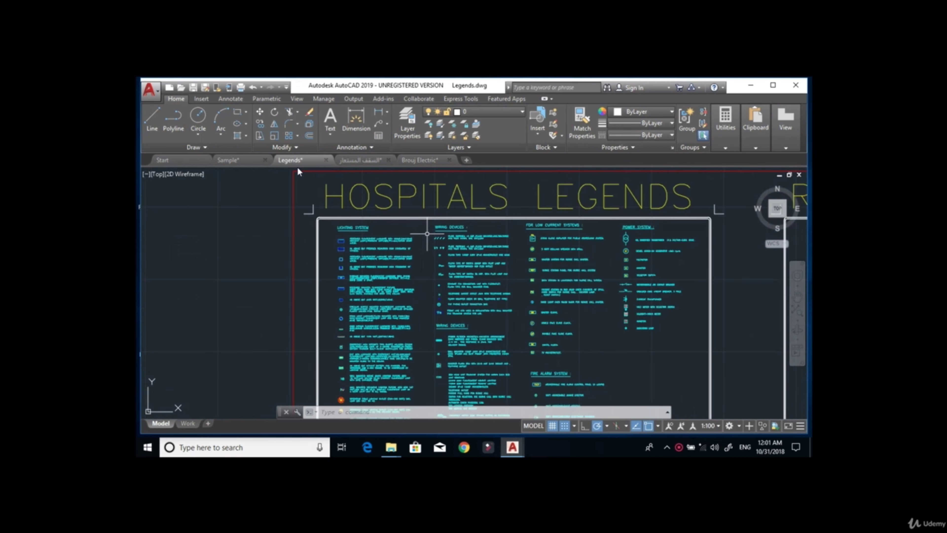
middle_drag(425, 234, 398, 239)
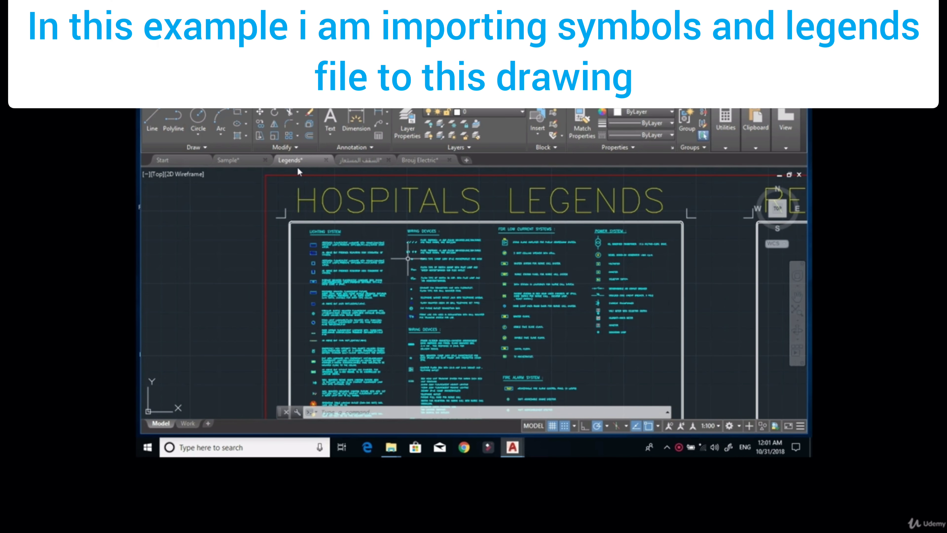
middle_drag(446, 273, 410, 239)
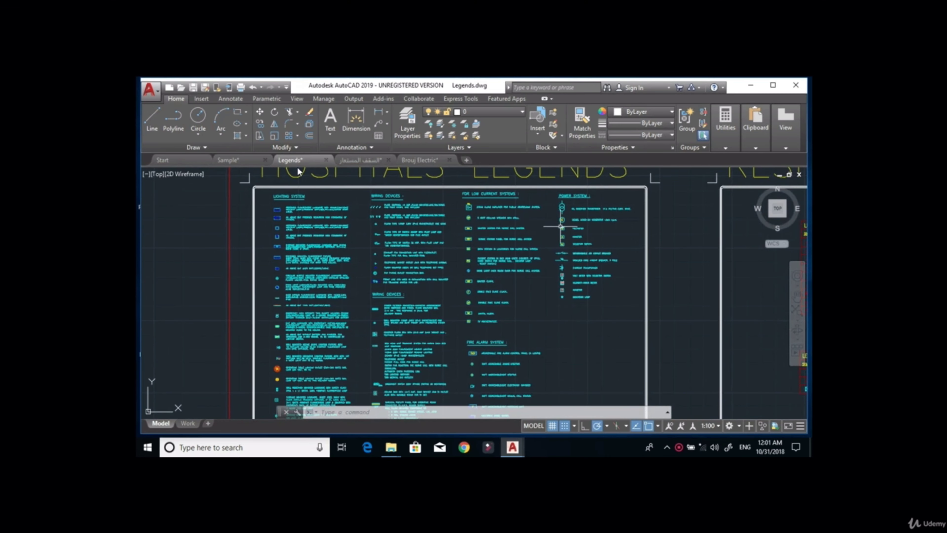
middle_drag(561, 226, 530, 229)
scroll(431, 376, up, 3)
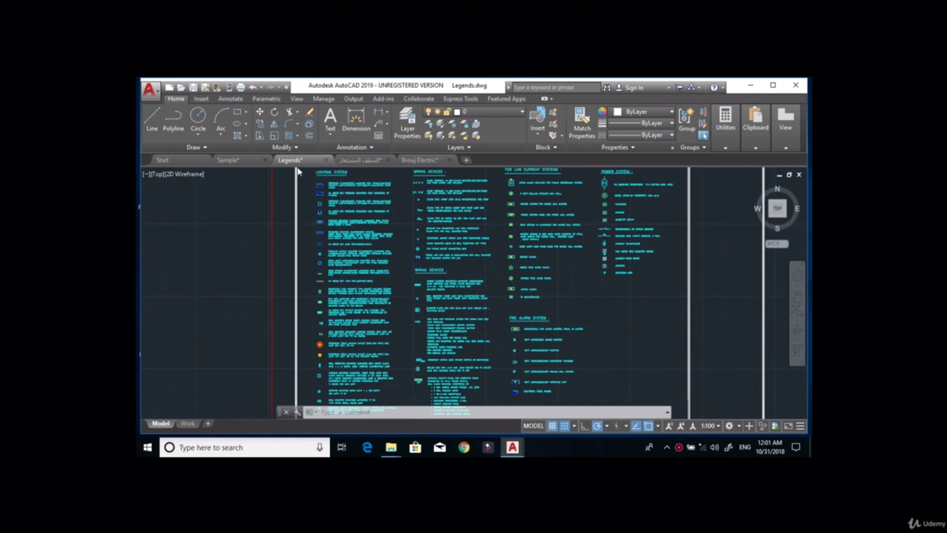
scroll(431, 376, up, 2)
Pan through the Hospitals legend columns to read the LIGHTING SYSTEM entries.
middle_drag(261, 261, 464, 284)
mouse_move(533, 131)
middle_down()
mouse_move(533, 275)
mouse_move(552, 343)
middle_up()
middle_drag(404, 186, 432, 320)
scroll(446, 210, up, 2)
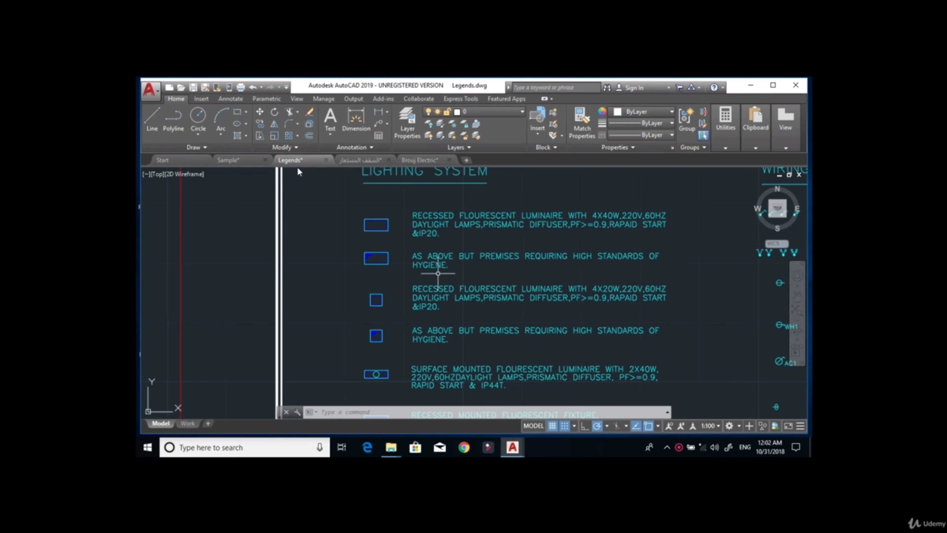
mouse_move(434, 289)
middle_down()
mouse_move(425, 264)
mouse_move(332, 274)
middle_up()
scroll(425, 264, up, 3)
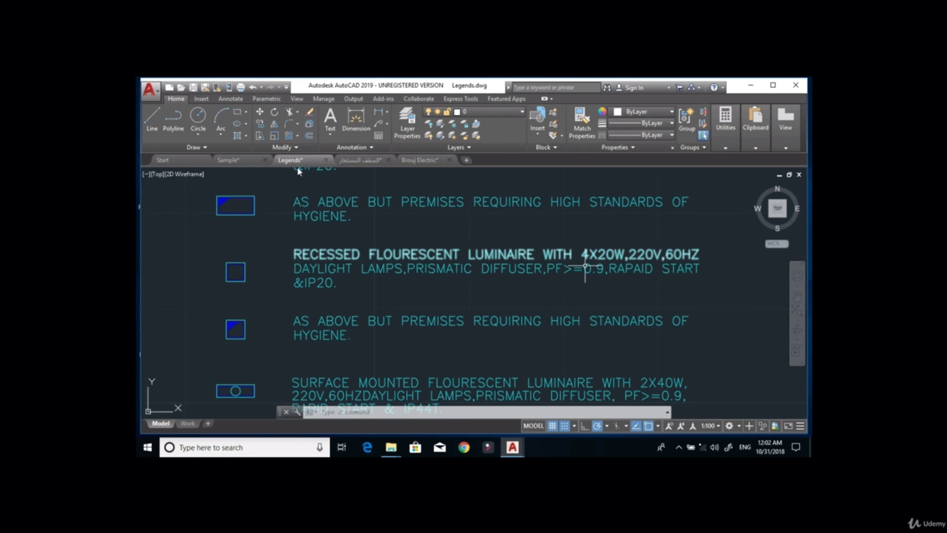
scroll(456, 269, down, 3)
scroll(456, 268, down, 4)
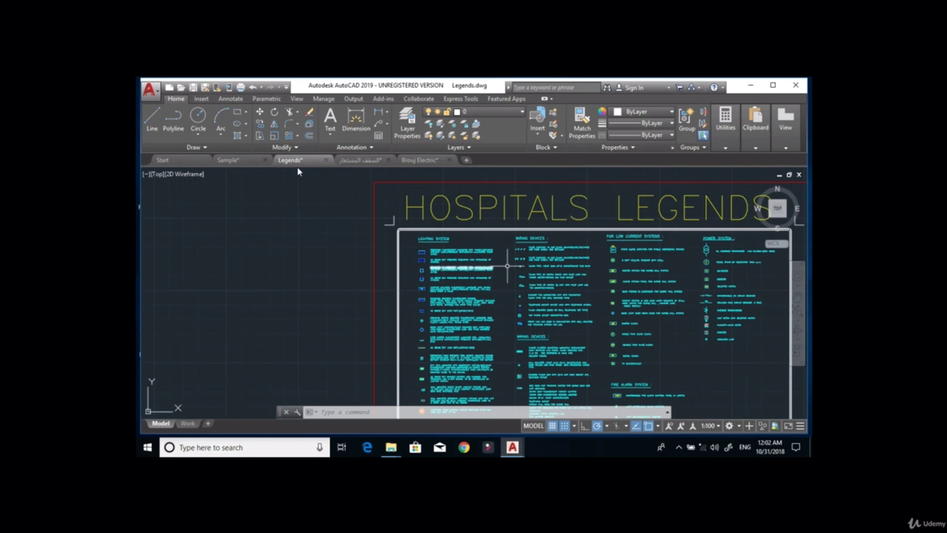
Zoom to the Residential and Commercial legends, centering the Restaurant lighting fixture schedule.
mouse_move(651, 300)
middle_down()
mouse_move(614, 243)
mouse_move(449, 238)
middle_up()
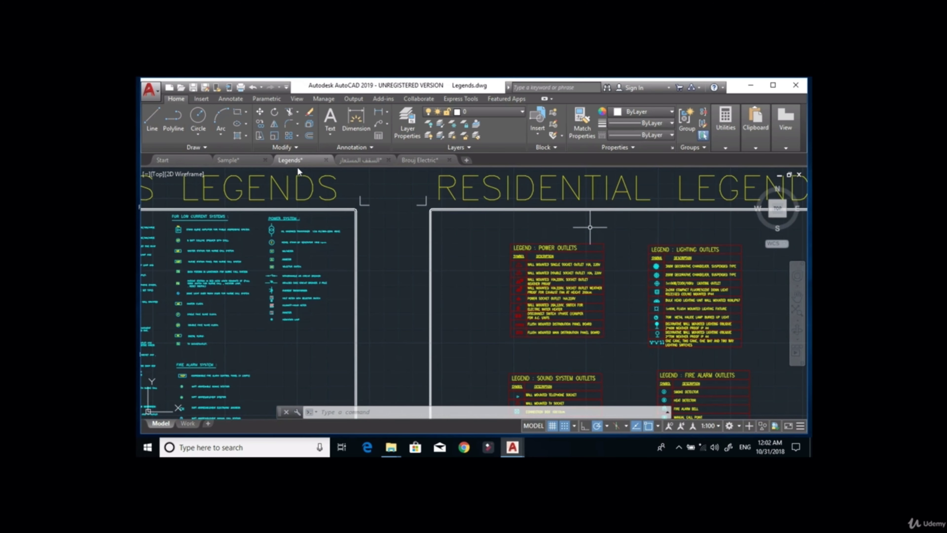
scroll(590, 227, down, 2)
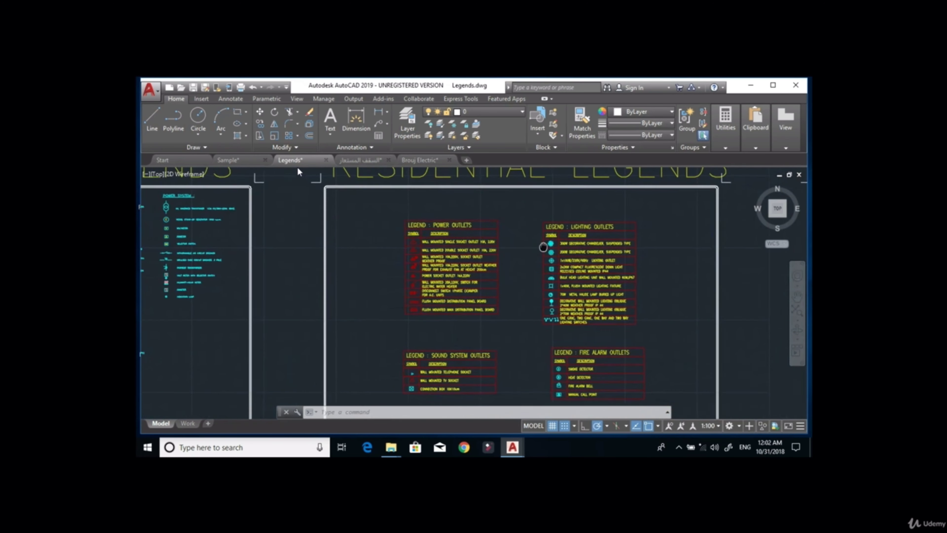
scroll(693, 251, down, 3)
middle_drag(693, 250, 634, 251)
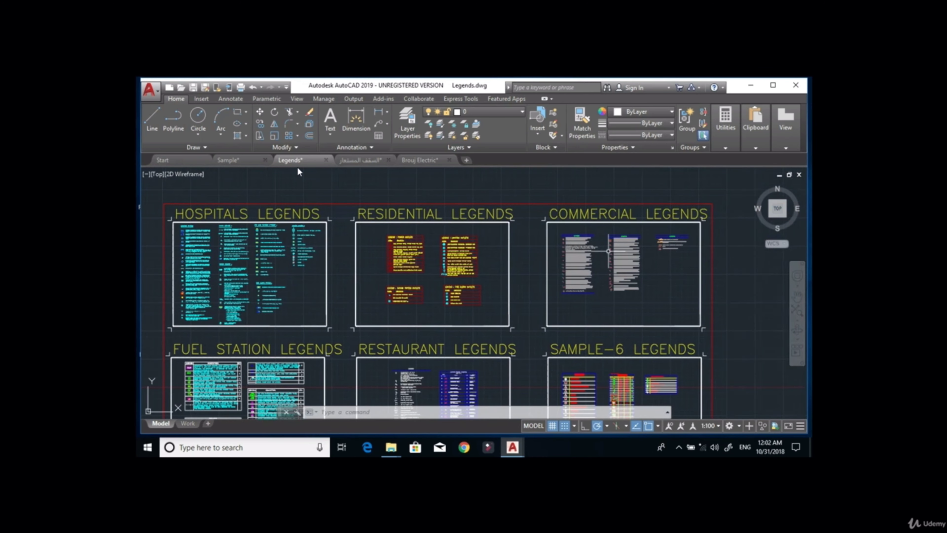
scroll(633, 250, up, 5)
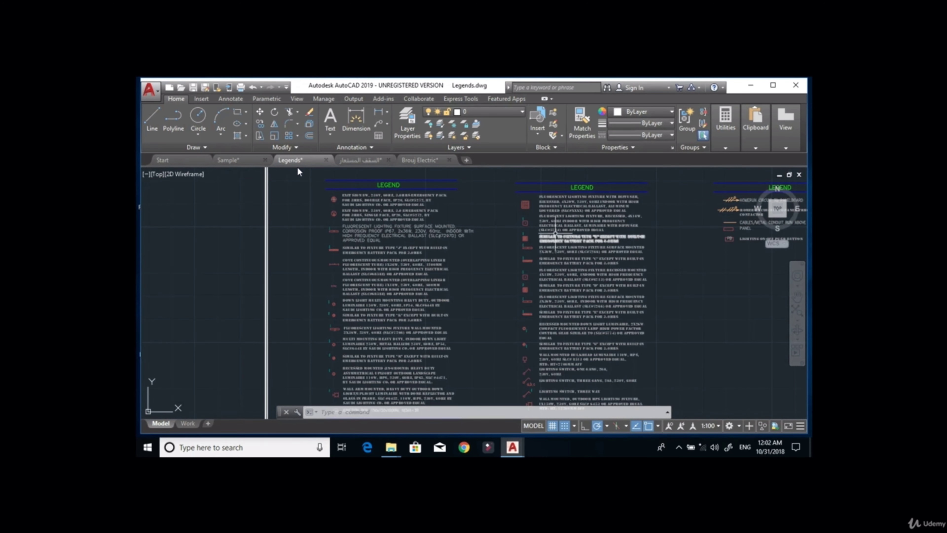
scroll(553, 233, down, 2)
scroll(552, 227, down, 3)
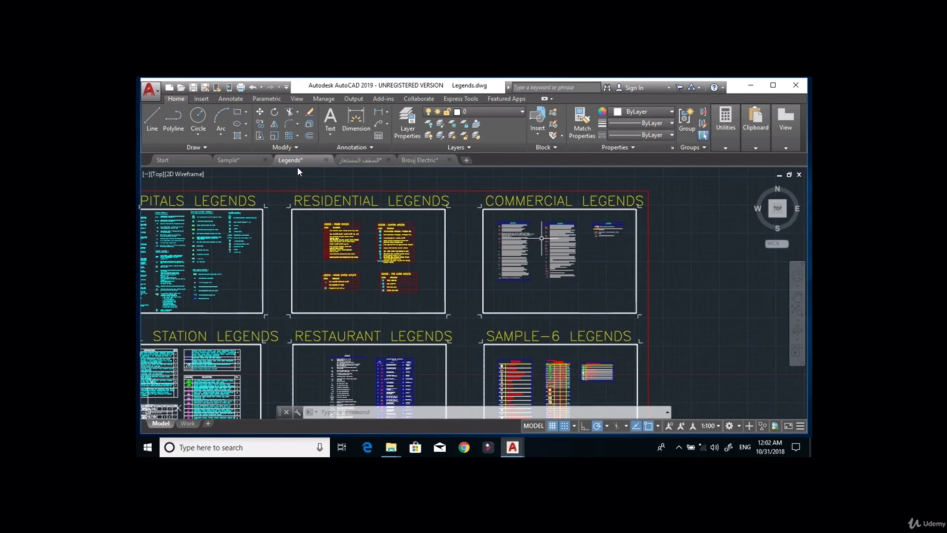
scroll(514, 237, up, 5)
scroll(451, 285, down, 4)
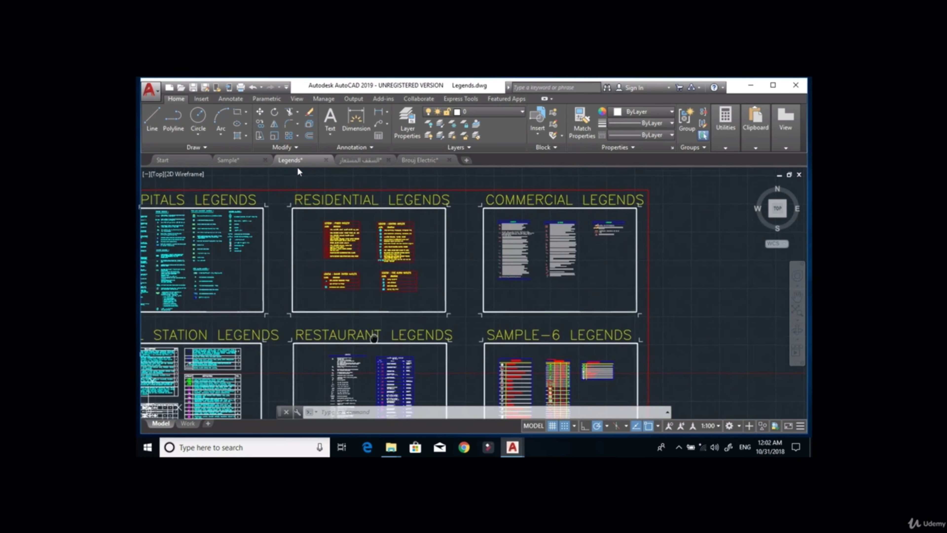
scroll(526, 298, up, 2)
scroll(525, 298, up, 1)
scroll(304, 329, up, 3)
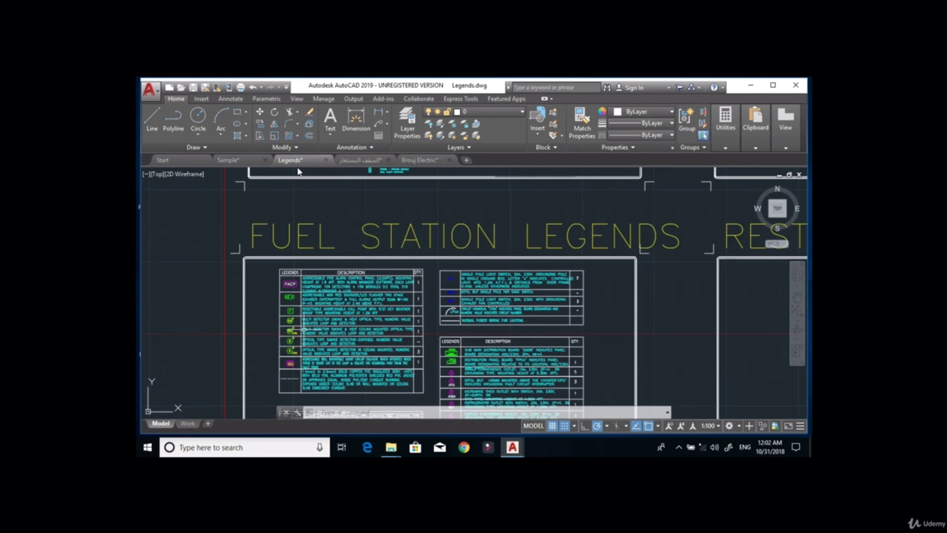
scroll(366, 262, down, 4)
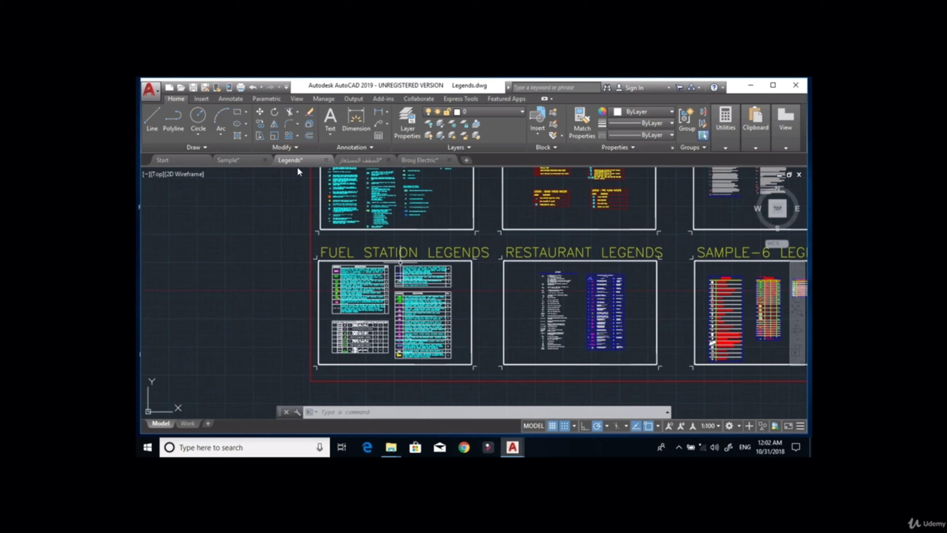
scroll(579, 291, up, 4)
scroll(578, 291, up, 2)
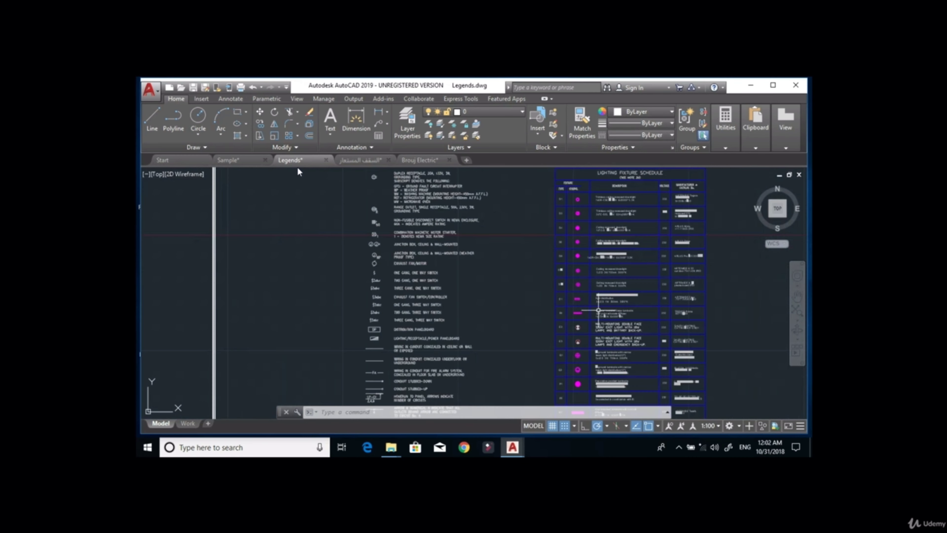
mouse_move(567, 275)
middle_down()
mouse_move(553, 258)
mouse_move(537, 342)
middle_up()
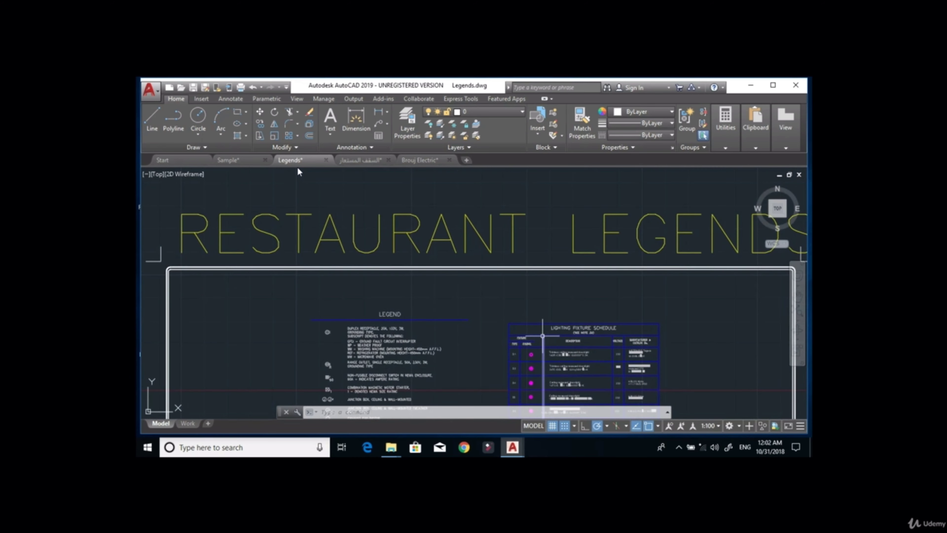
scroll(537, 343, down, 2)
Bring the Commercial legend columns into view and start a window on the middle column.
middle_click(298, 172)
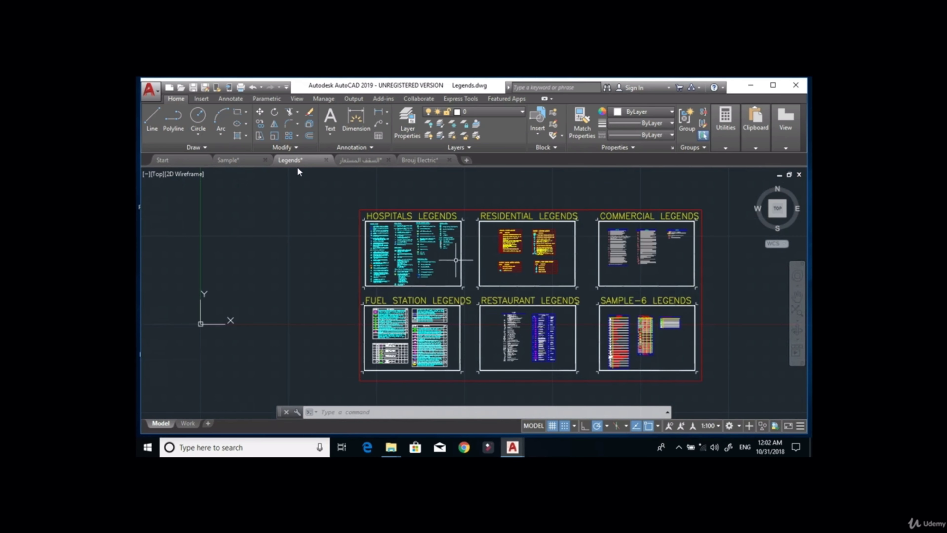
scroll(433, 251, up, 4)
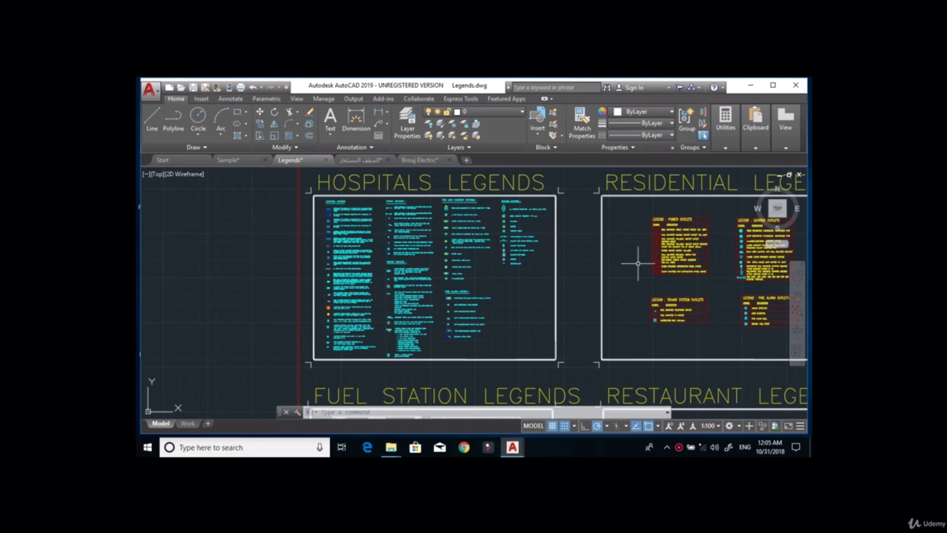
scroll(634, 269, down, 4)
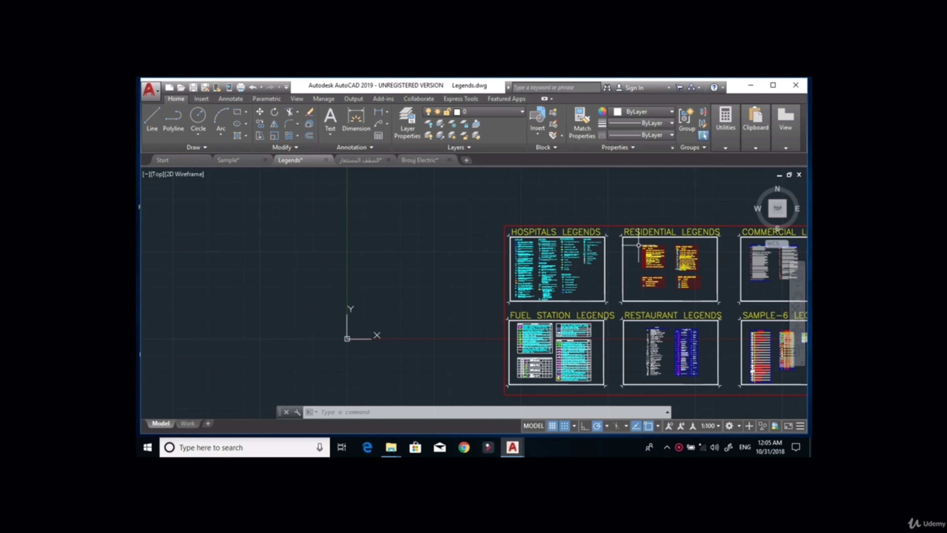
mouse_move(669, 247)
middle_down()
mouse_move(519, 284)
mouse_move(445, 258)
middle_up()
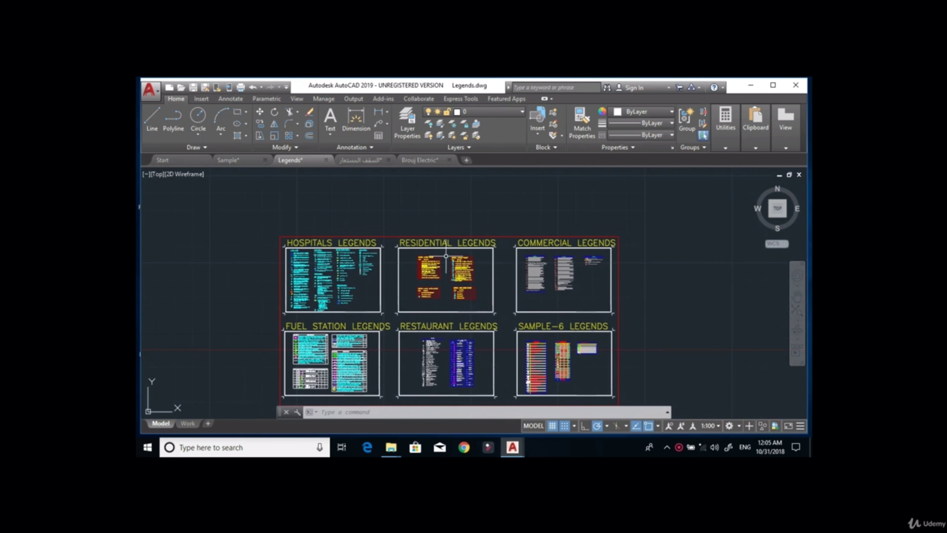
scroll(535, 260, up, 4)
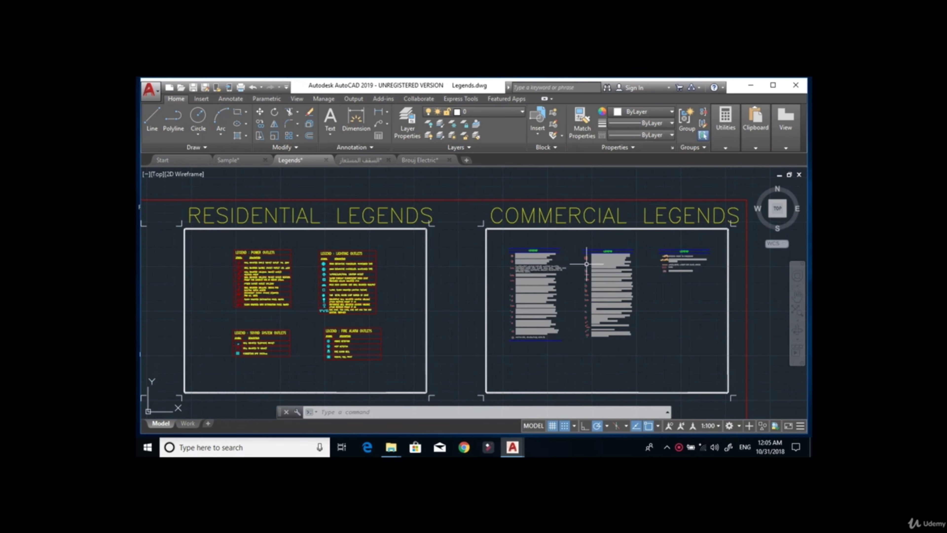
scroll(595, 296, up, 3)
scroll(595, 296, up, 2)
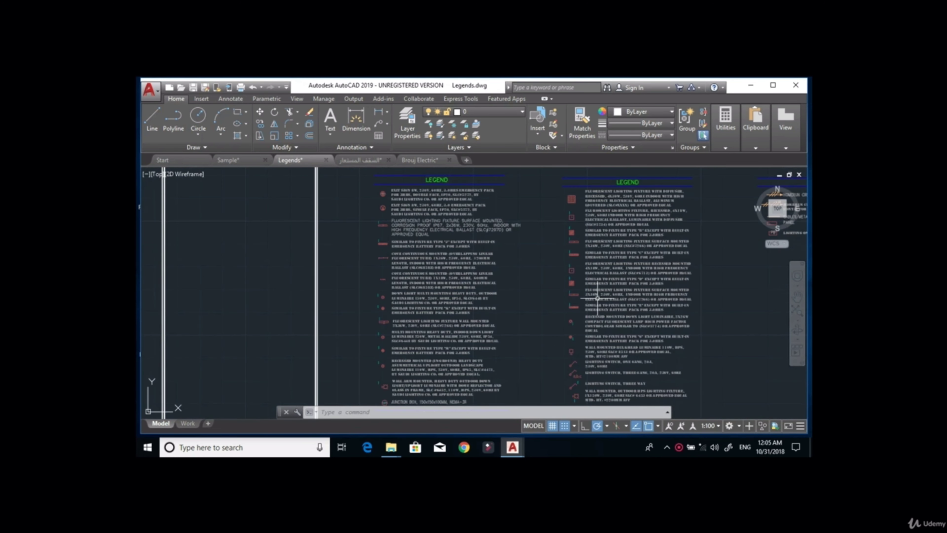
middle_drag(596, 298, 536, 294)
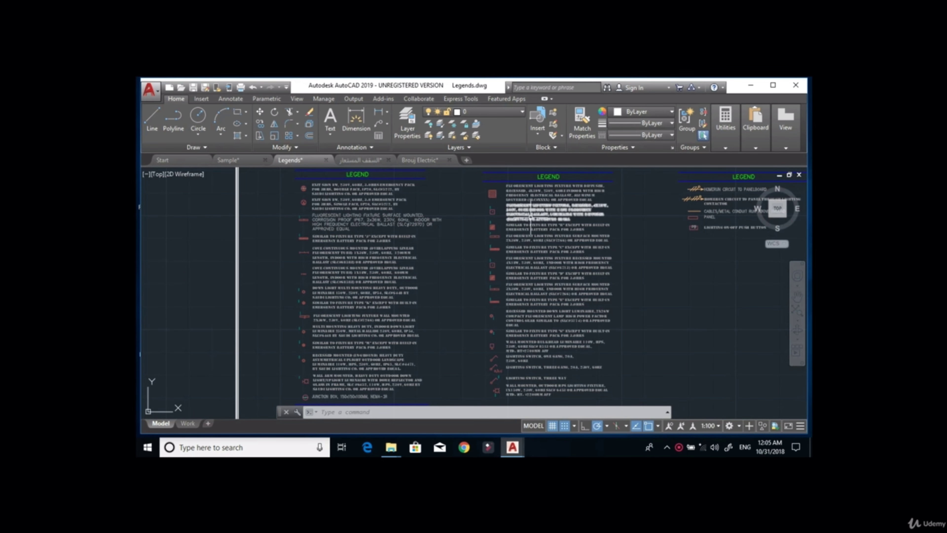
scroll(527, 232, down, 2)
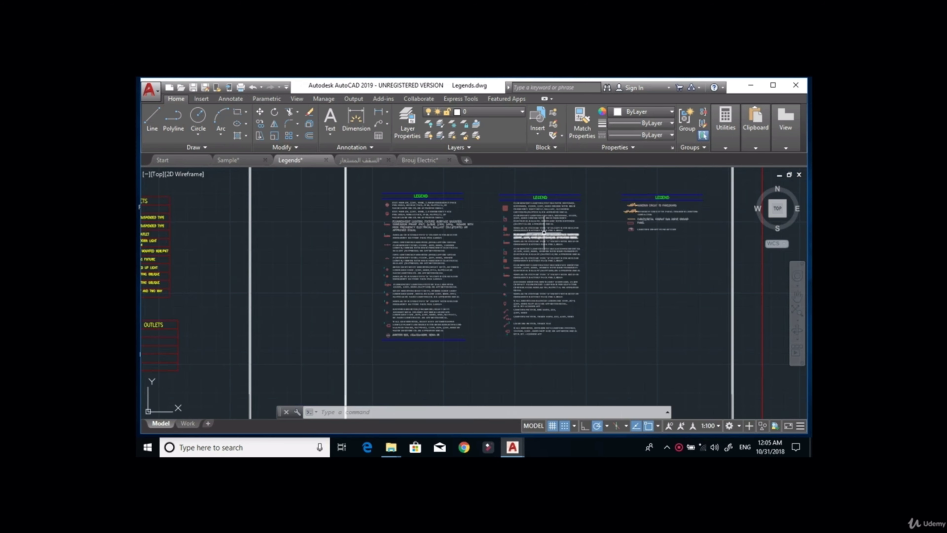
click(589, 190)
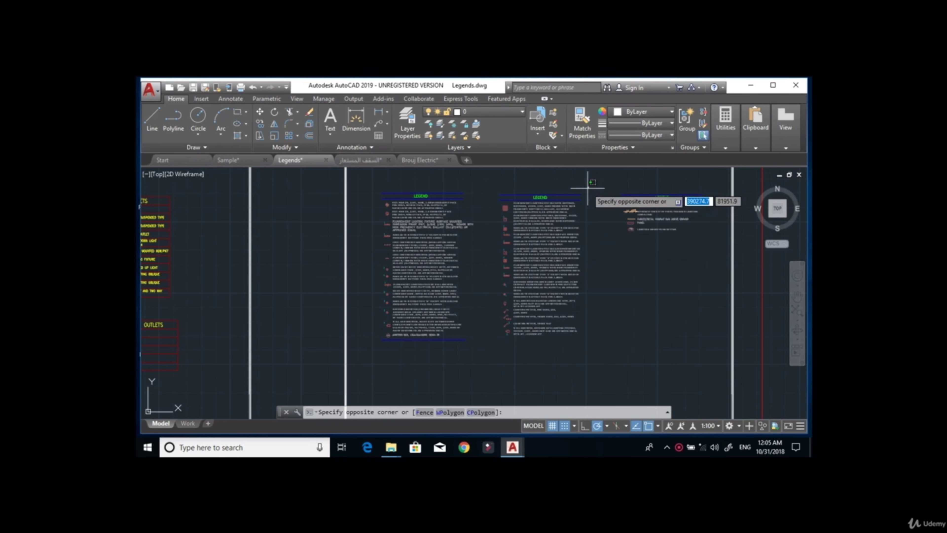
Select the middle legend column and make it a block named with 'egends' typed.
click(488, 346)
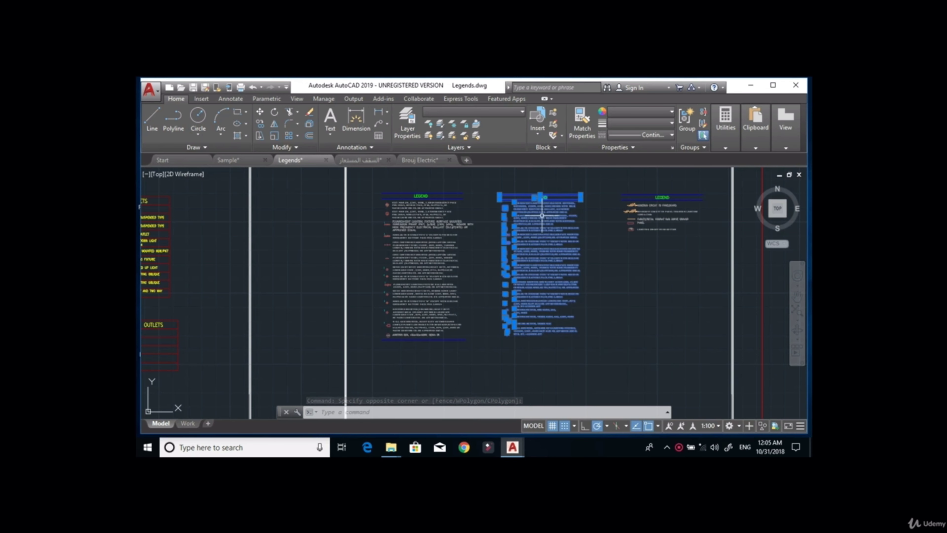
middle_drag(541, 215, 557, 220)
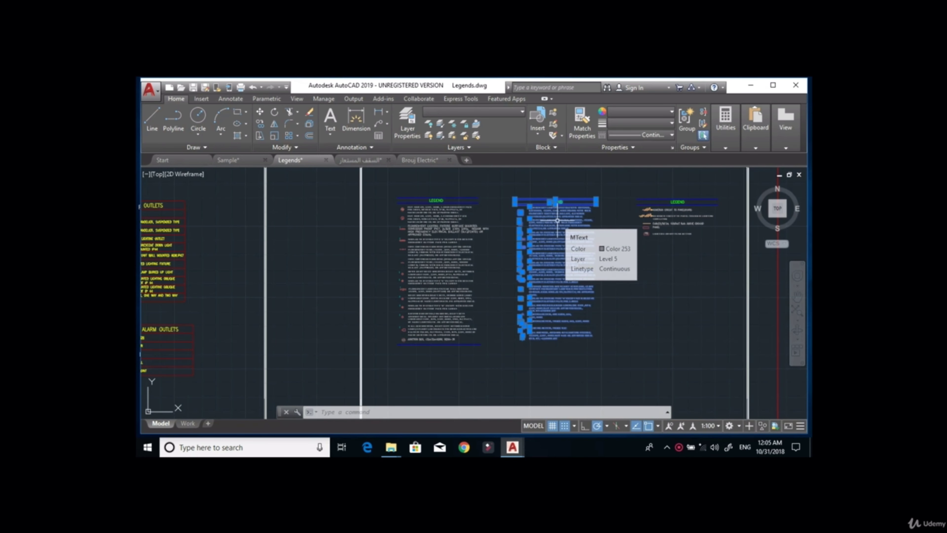
mouse_move(557, 220)
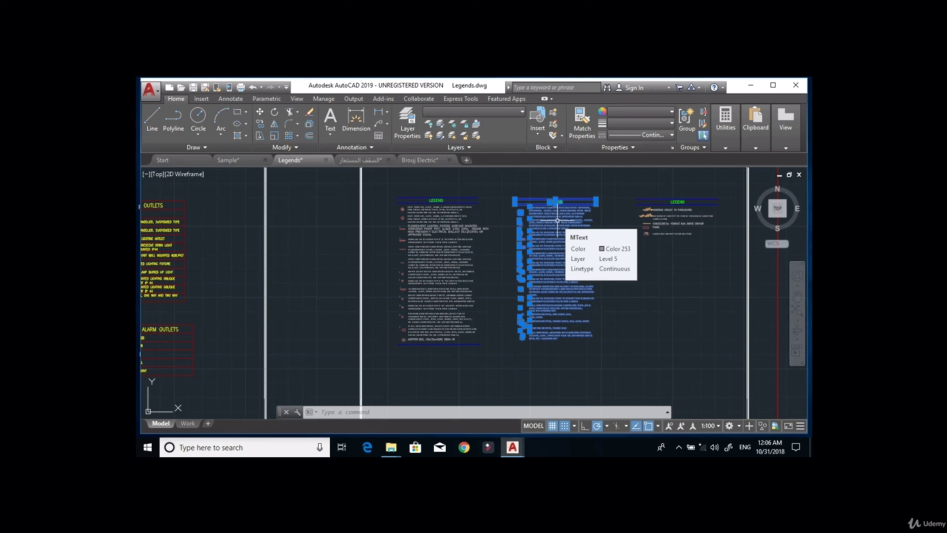
text(B)
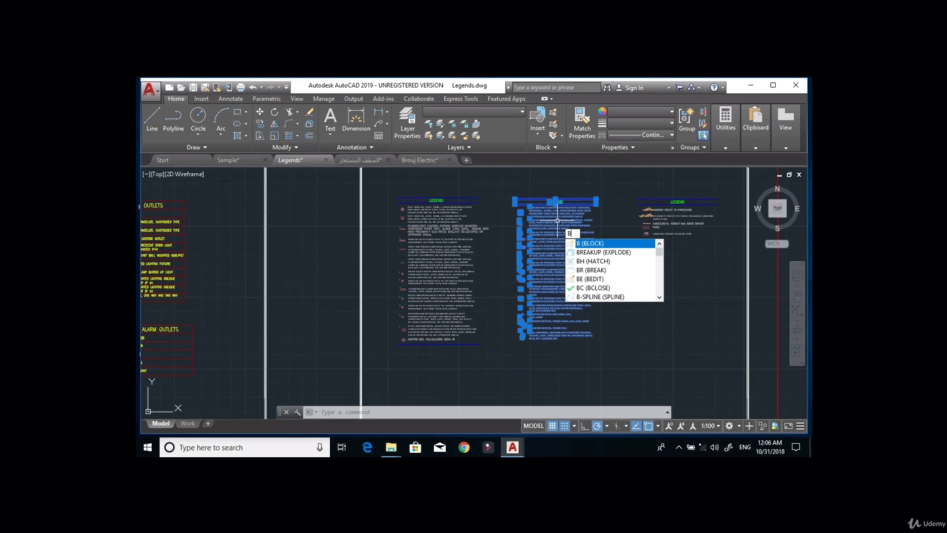
key(Return)
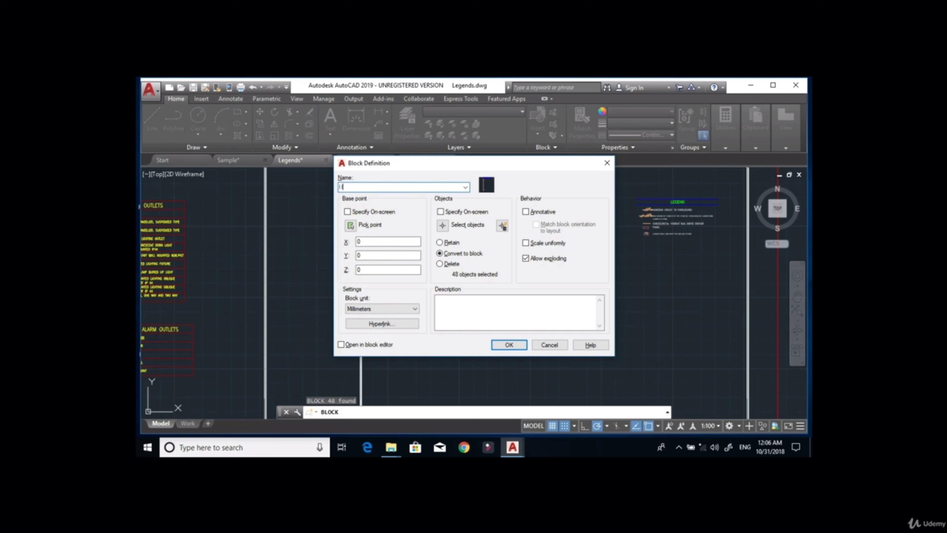
text(eg)
text(ends)
key(Return)
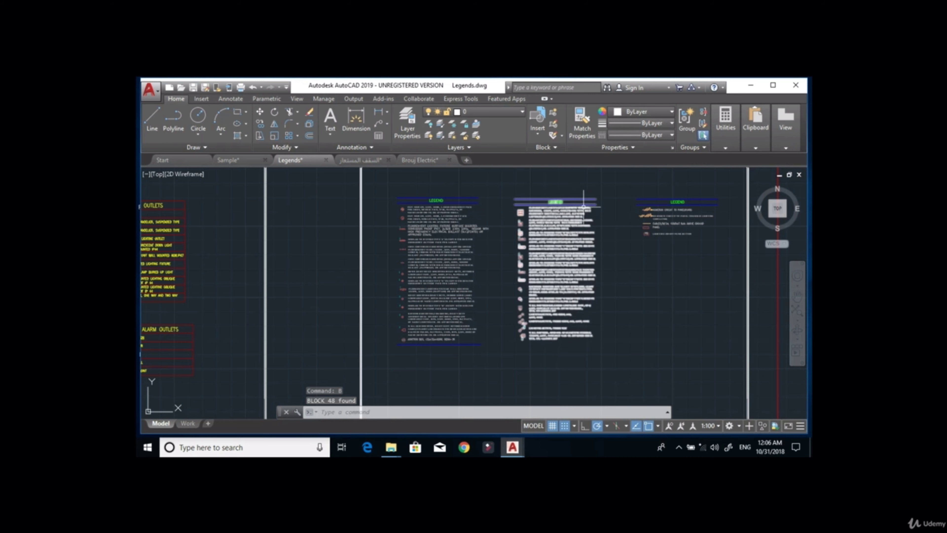
key(Escape)
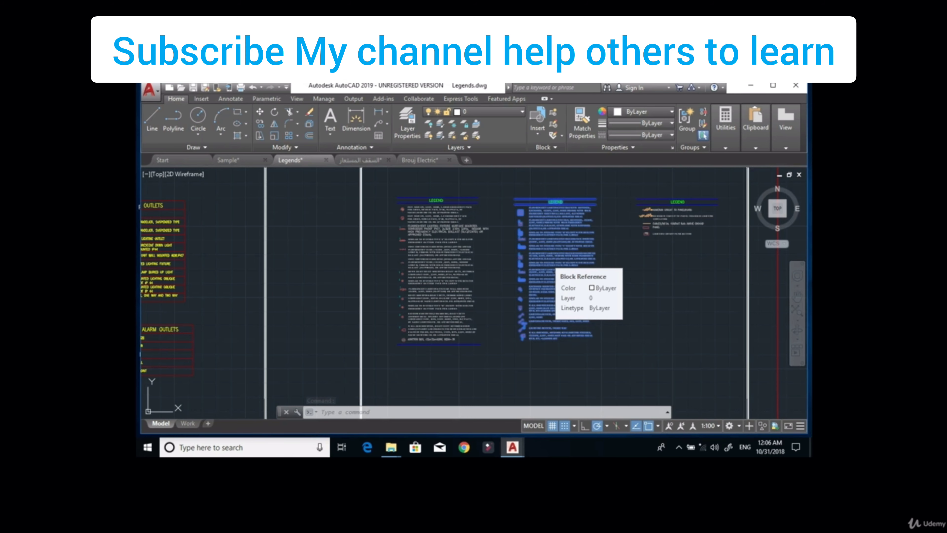
Copy the legend block to the clipboard and return to the Sample drawing.
key(ctrl+c)
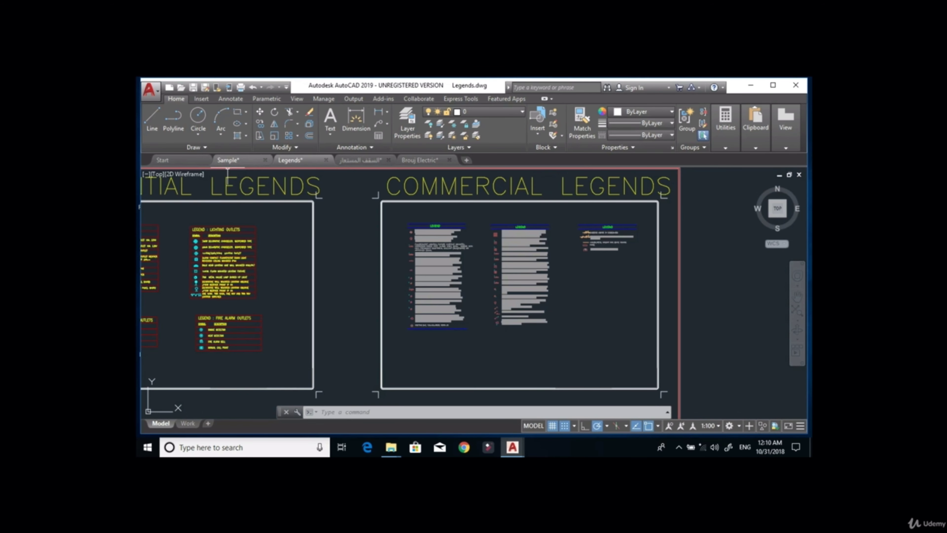
click(228, 160)
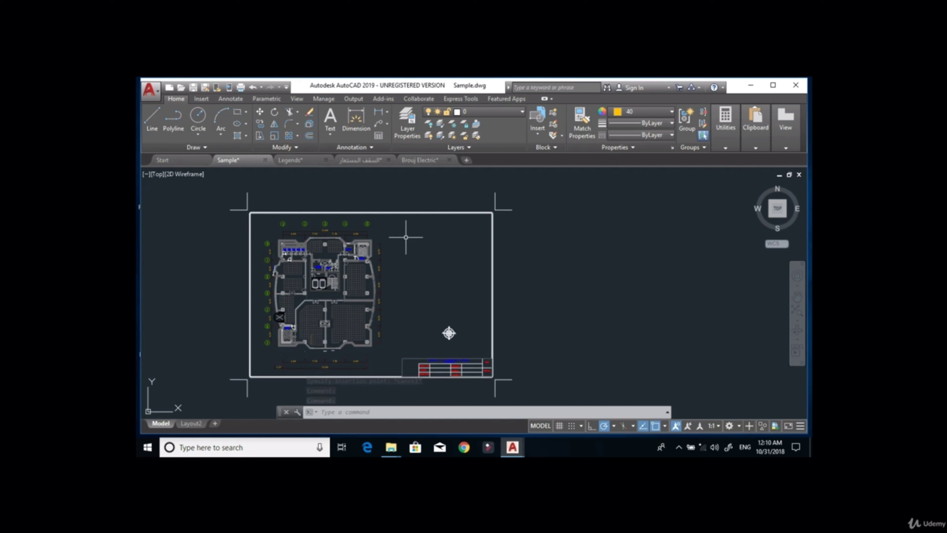
Paste the legend block to the right of the Sample sheet frame.
key(ctrl+v)
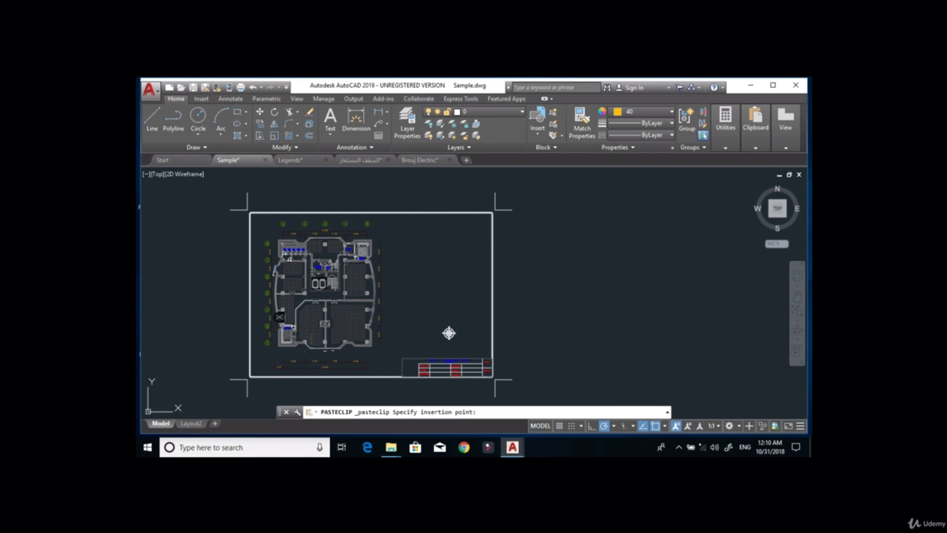
click(560, 317)
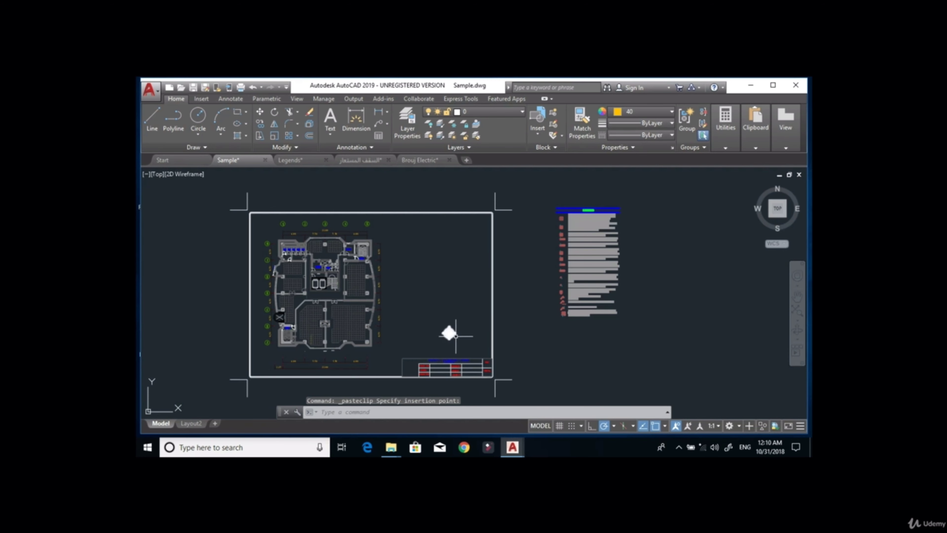
scroll(455, 335, up, 3)
scroll(456, 336, up, 4)
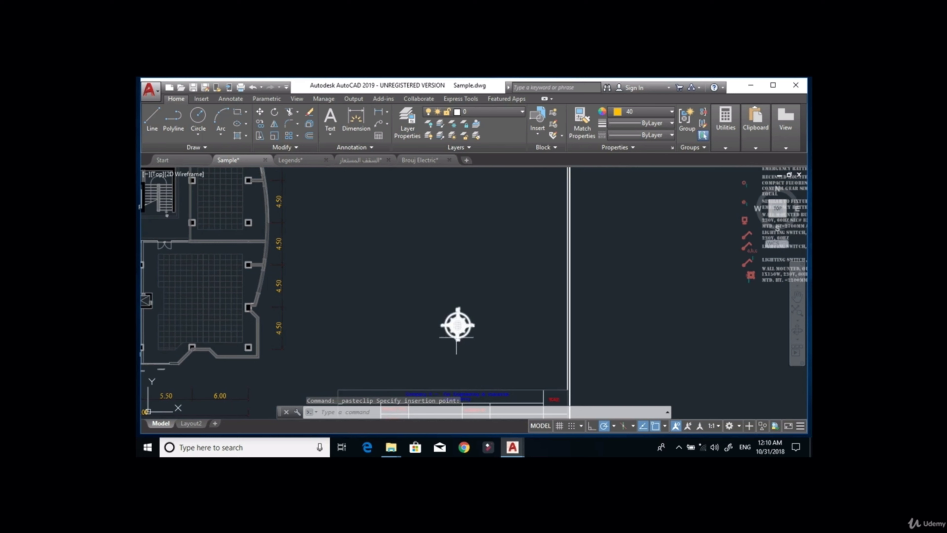
Delete the compass symbol inside the frame and zoom back out.
click(479, 305)
click(451, 328)
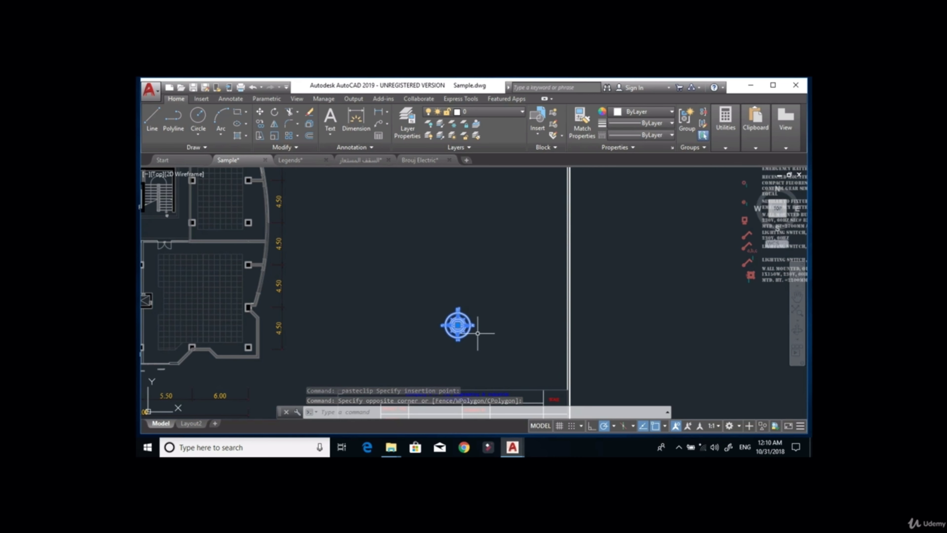
key(Delete)
scroll(477, 333, down, 4)
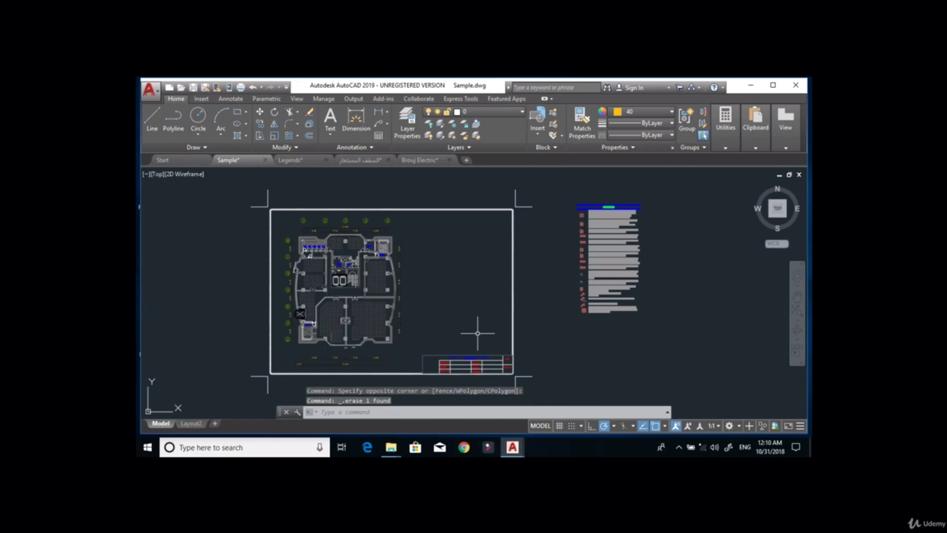
click(627, 217)
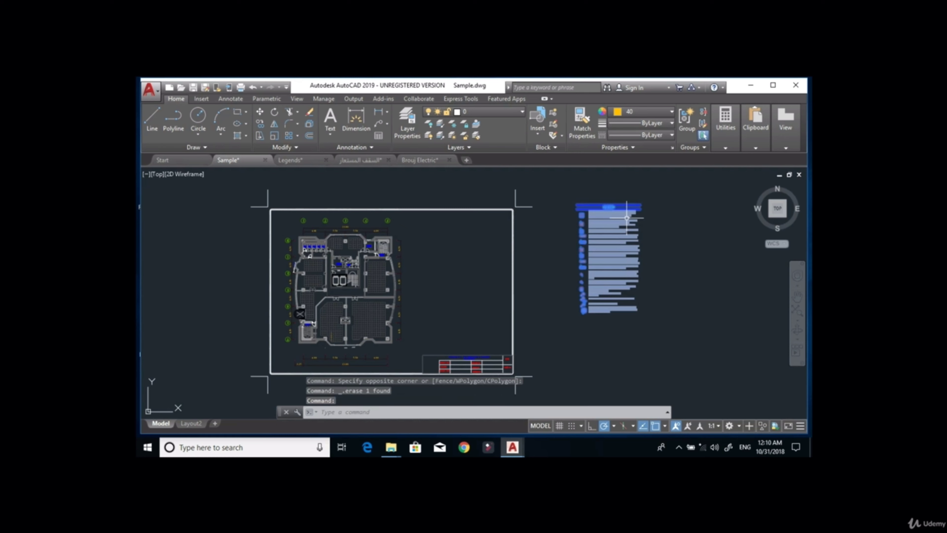
key(Escape)
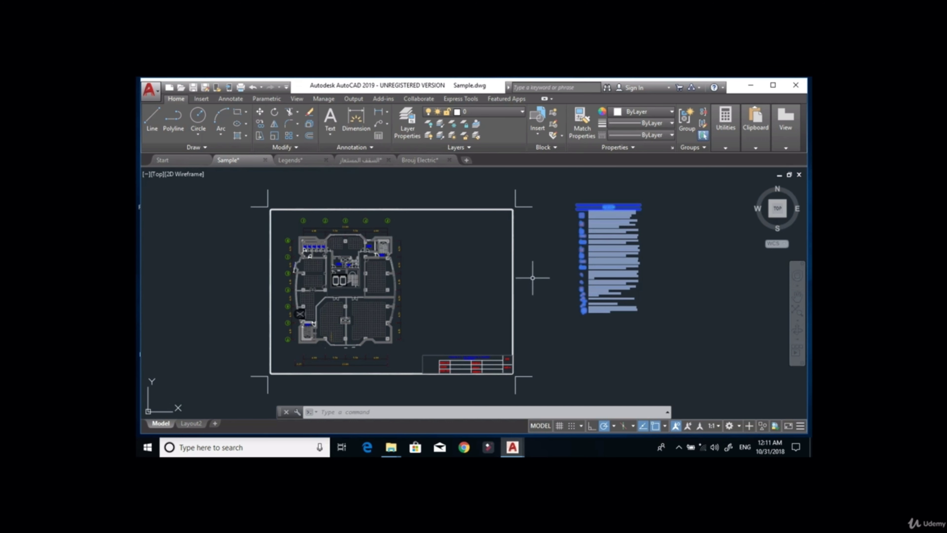
Move the legend block by its top point into the frame, right of the plan.
text(m)
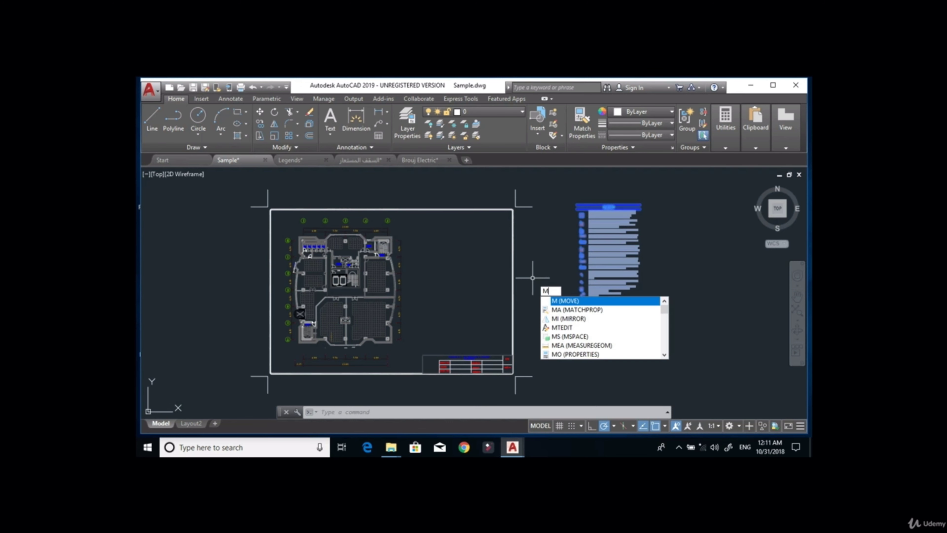
key(Return)
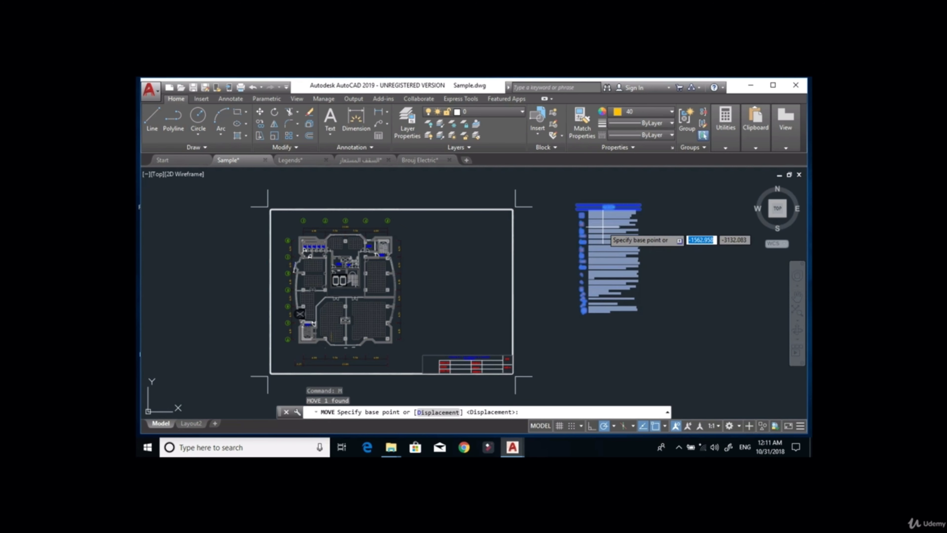
click(603, 226)
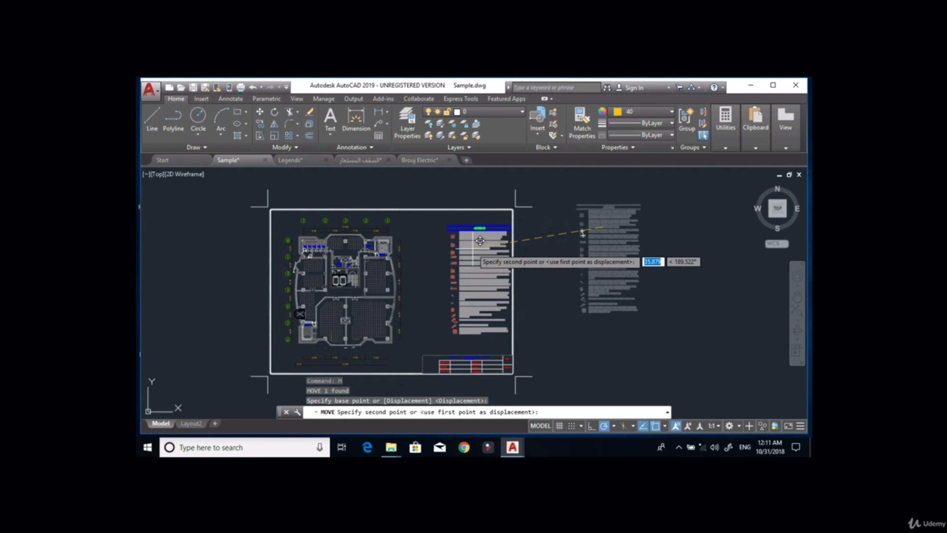
click(467, 249)
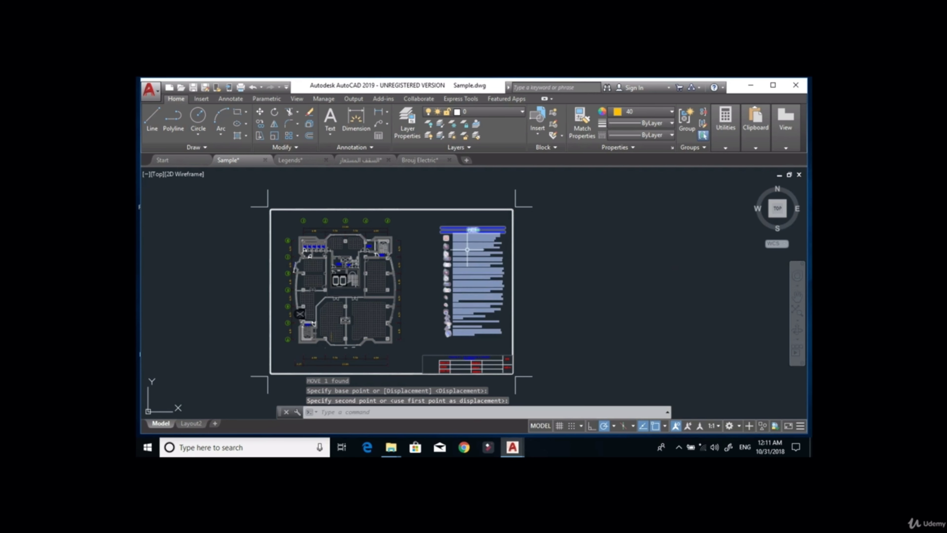
middle_drag(417, 294, 489, 284)
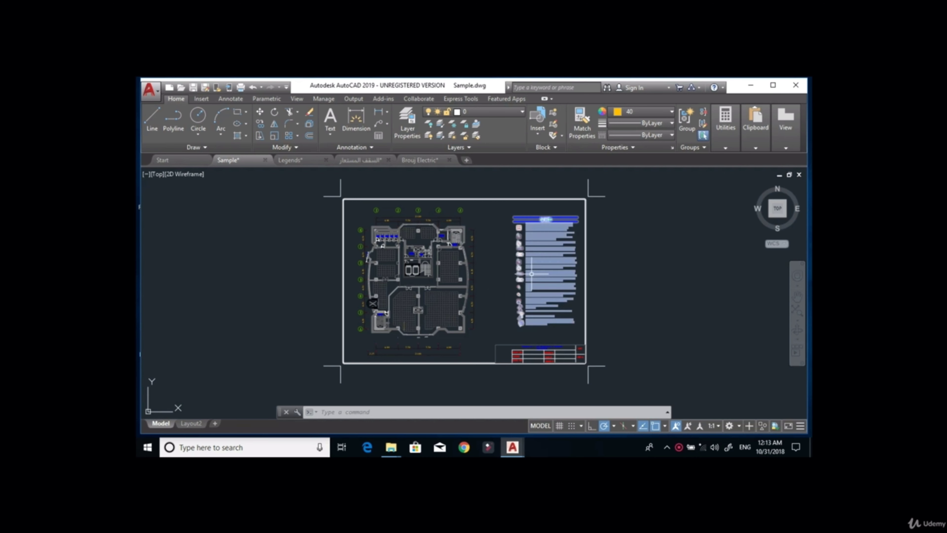
Select the legend block inside the frame and explode it with X.
click(541, 262)
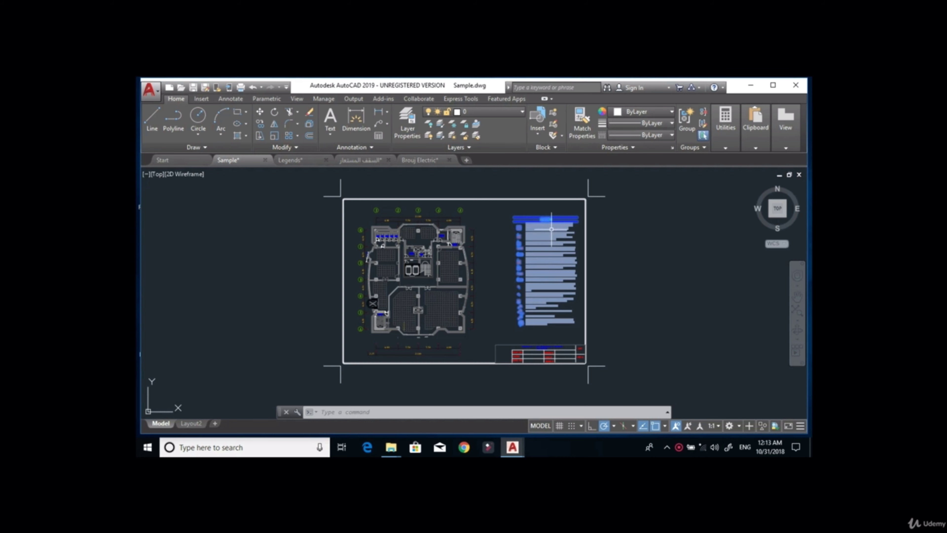
scroll(544, 228, up, 2)
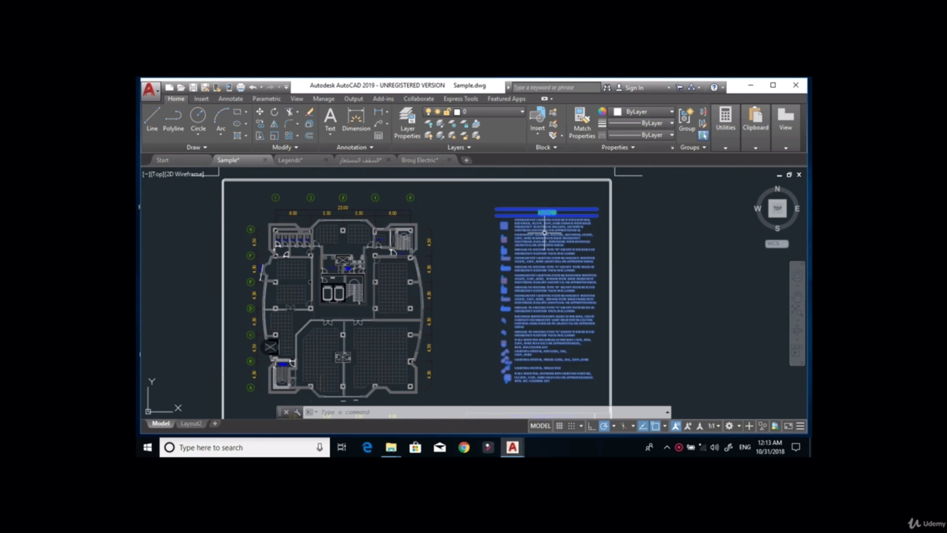
mouse_move(547, 229)
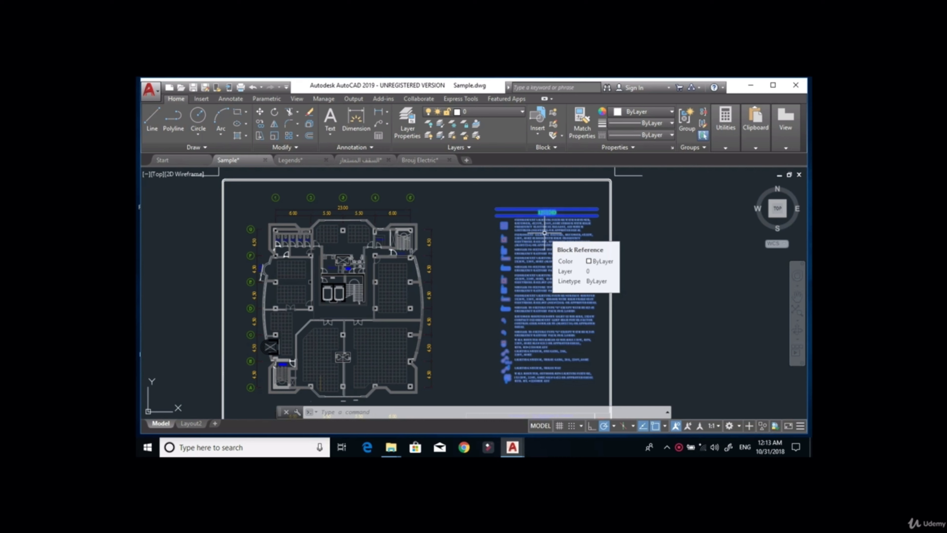
text(X)
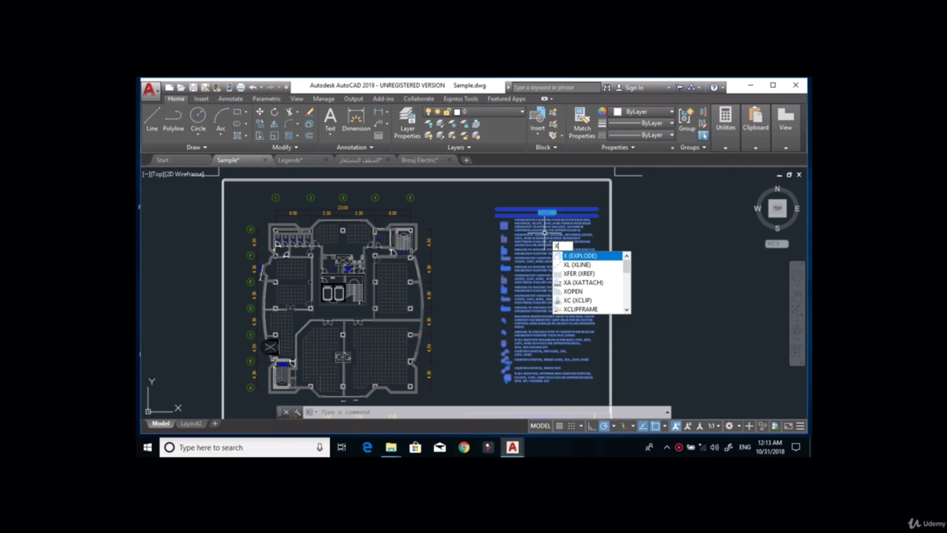
key(Escape)
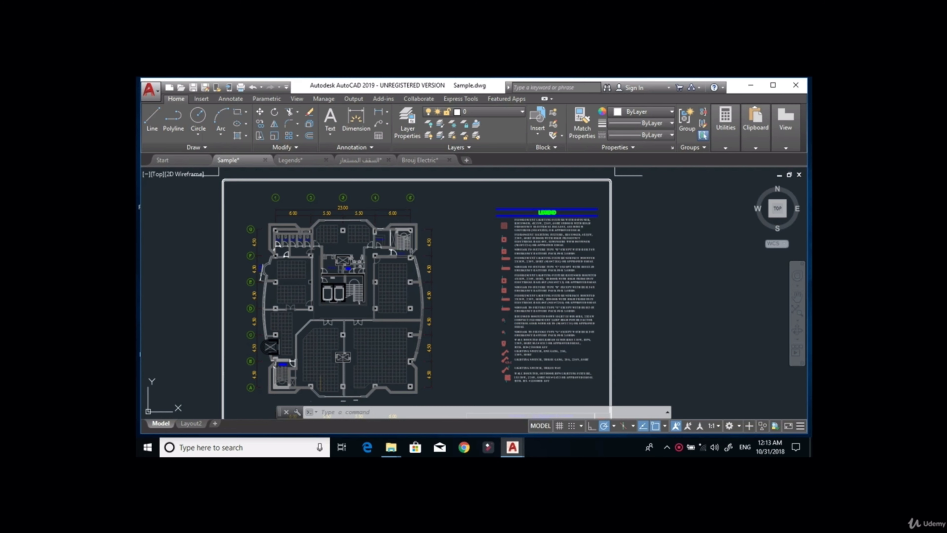